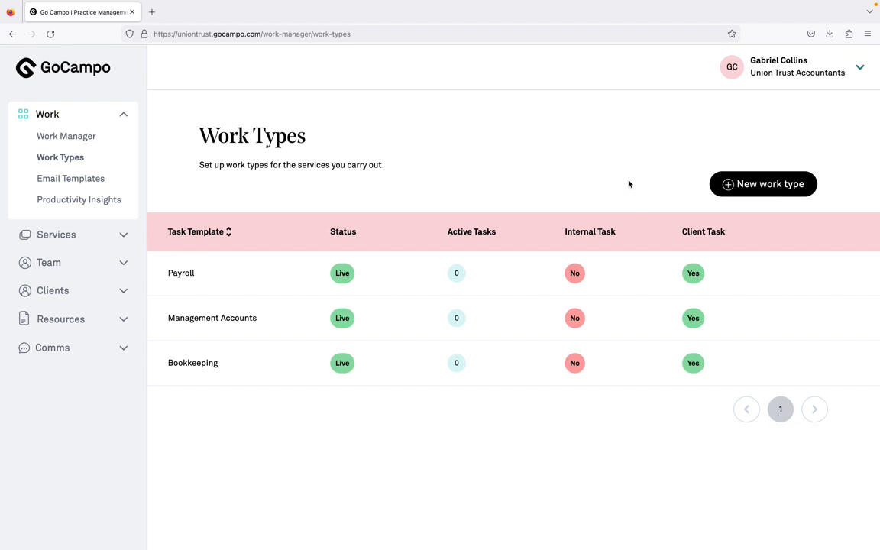
Create a new client work type named Year End Accounts with the status Live.
left_click(752, 189)
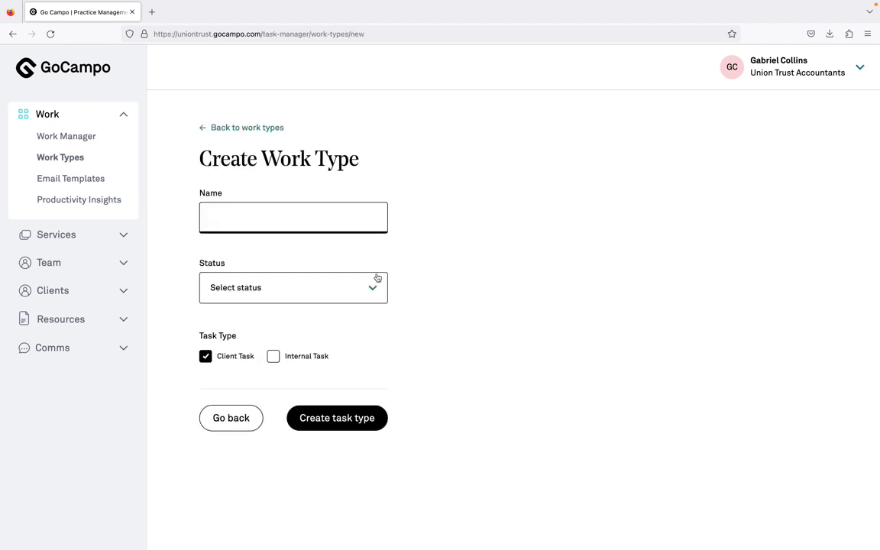
left_click(339, 213)
type("Year End Accounts")
left_click(278, 289)
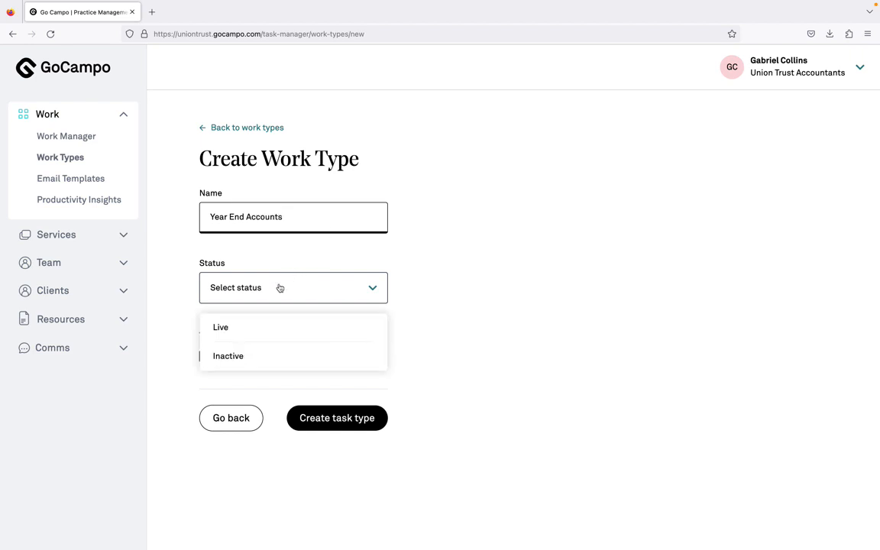
left_click(238, 333)
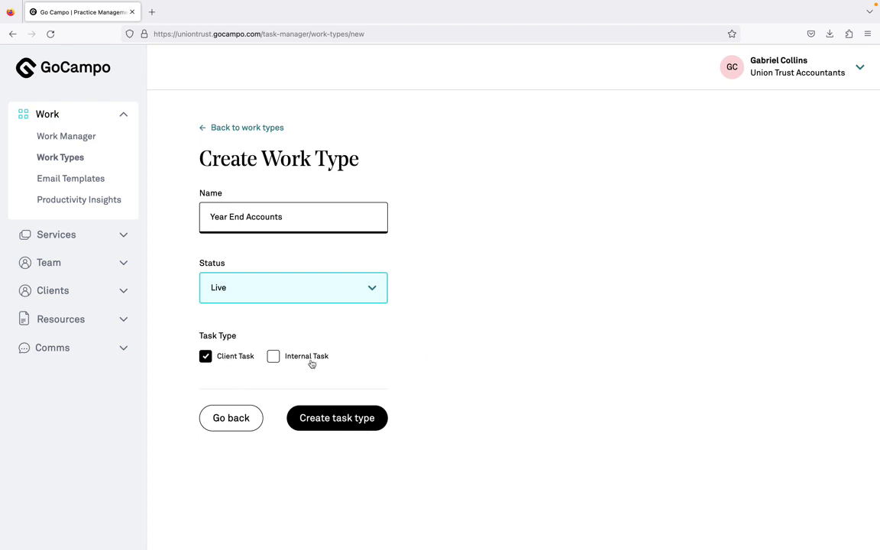
left_click(349, 428)
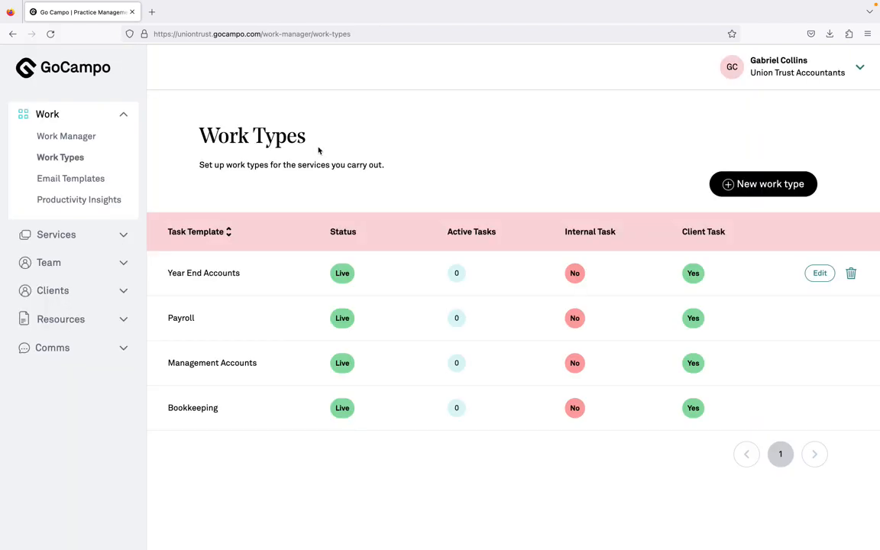
Start a new task in the Work Manager for EtherealEcho Ventures with work type Payroll and reference period November 2023.
left_click(89, 137)
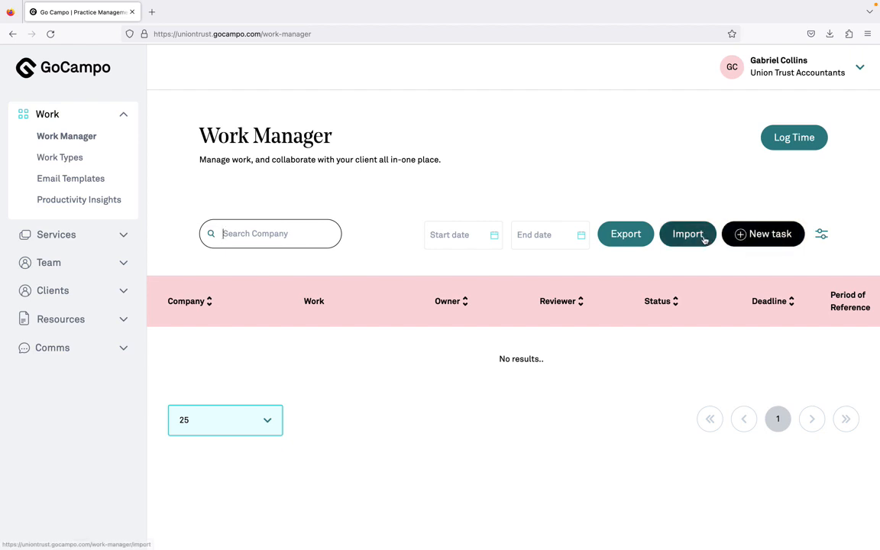
left_click(762, 235)
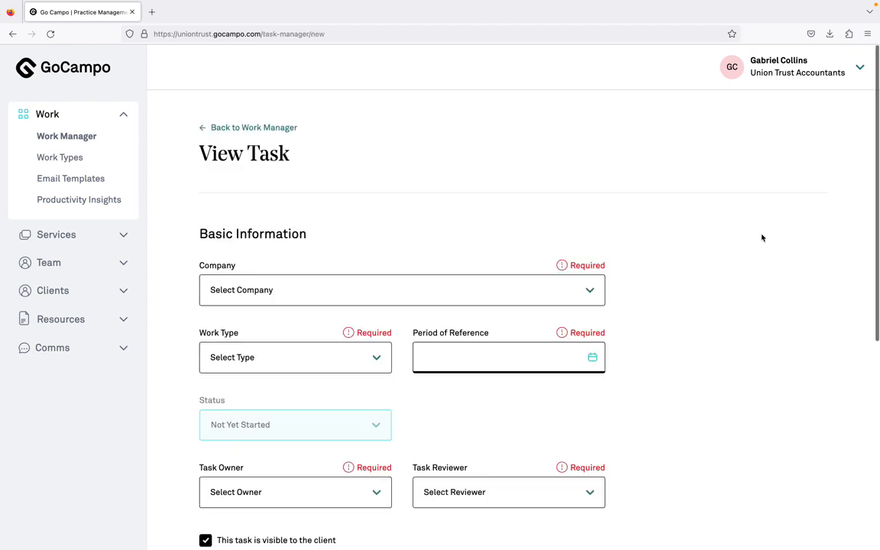
left_click(389, 295)
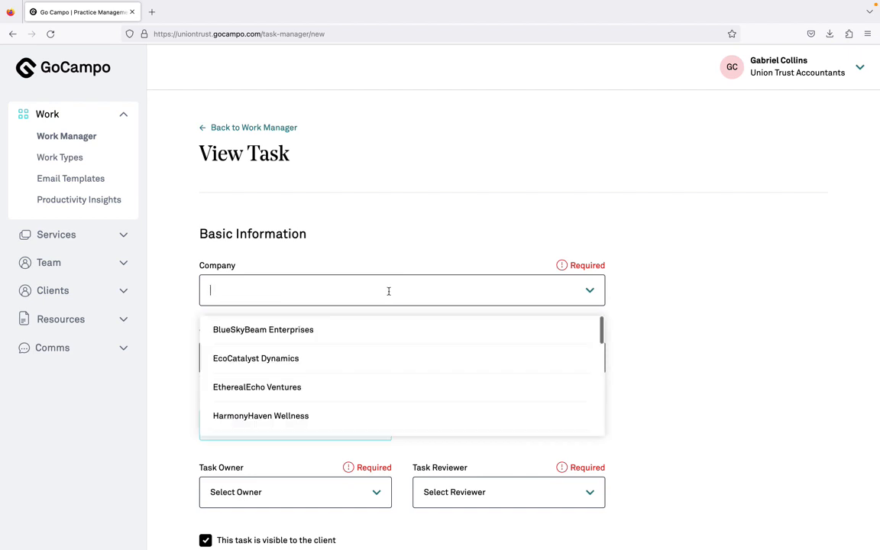
left_click(360, 382)
scroll(369, 182, "down", 2)
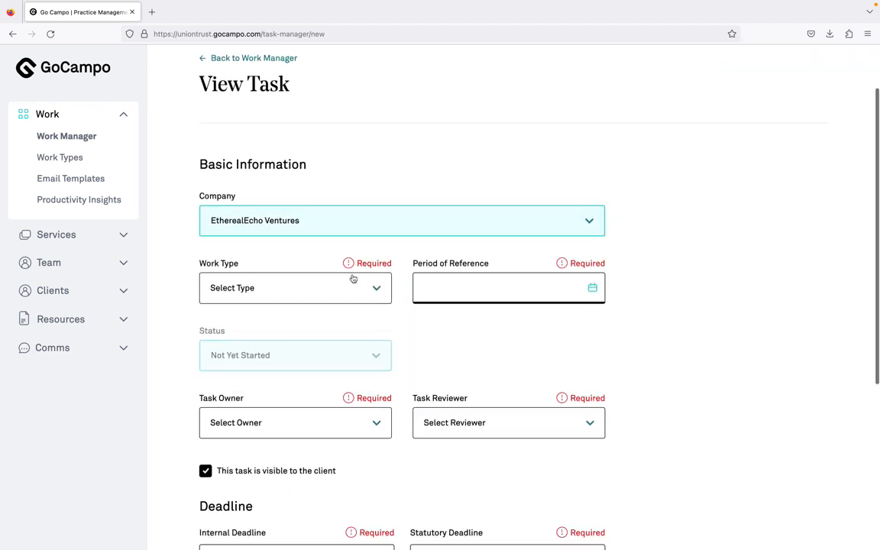
left_click(349, 283)
left_click(320, 391)
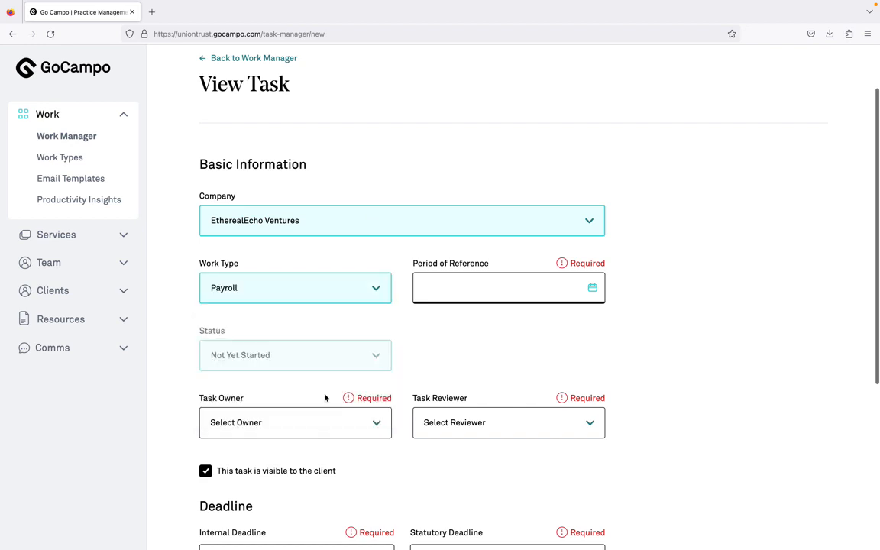
left_click(579, 289)
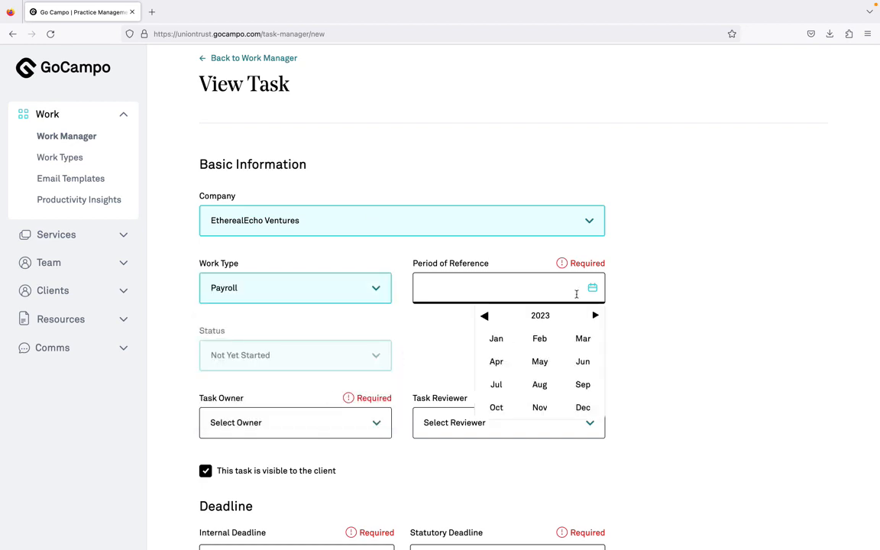
left_click(540, 415)
Assign one team member as the payroll task's owner and a different team member as its reviewer.
scroll(541, 417, "down", 1)
scroll(541, 417, "down", 1)
left_click(301, 326)
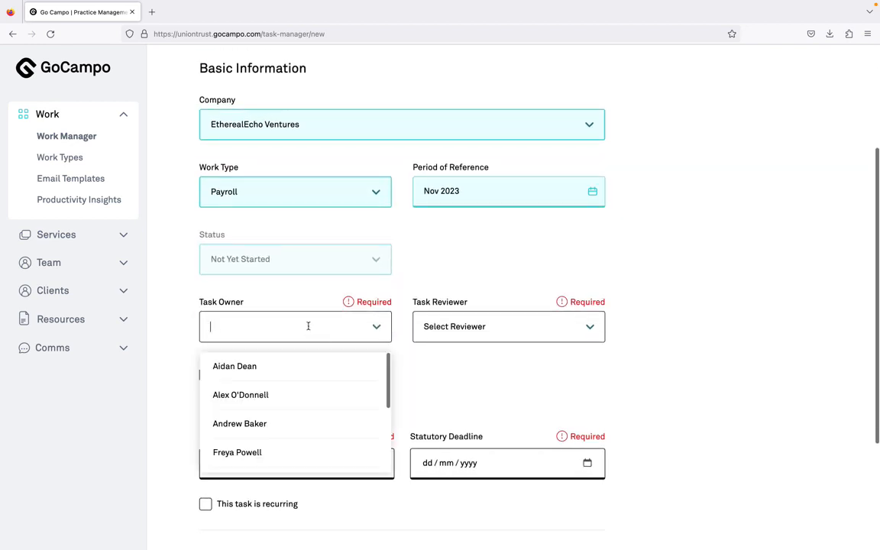
left_click(295, 438)
left_click(505, 337)
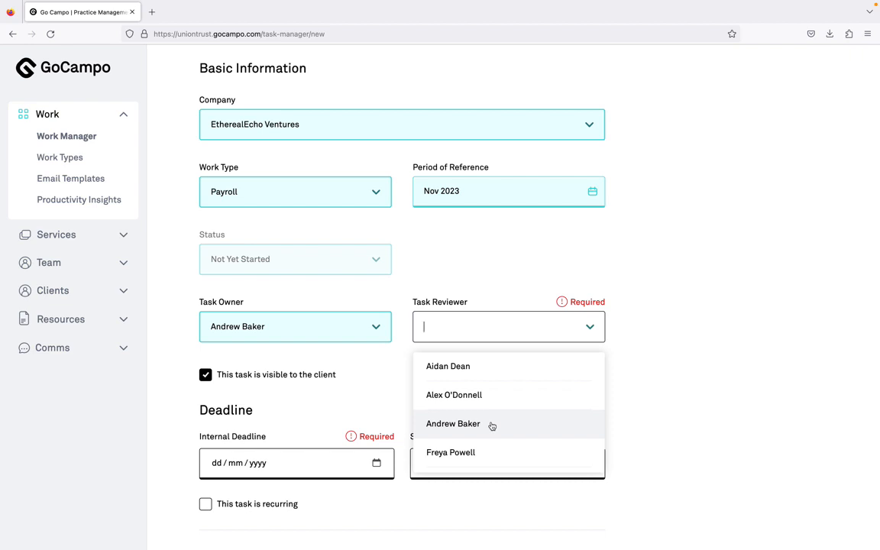
left_click(484, 445)
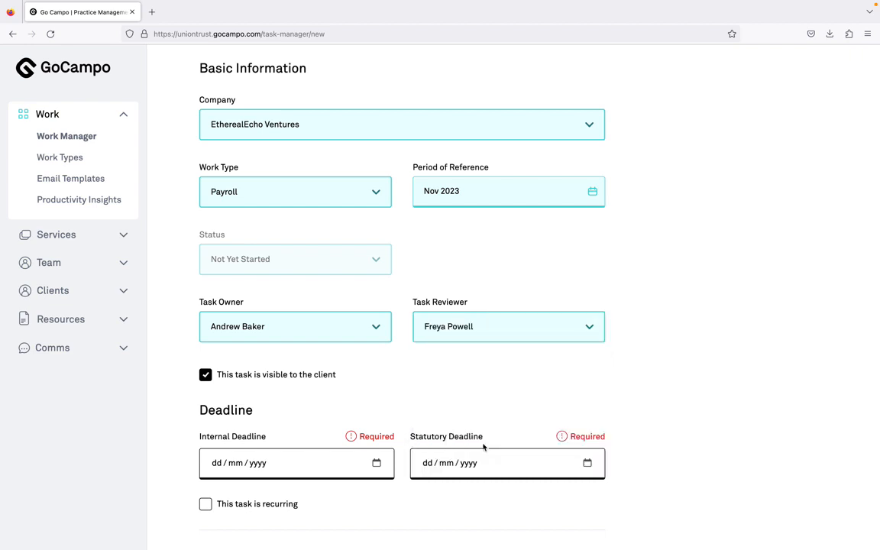
Set the task's internal deadline to 20/11/2023 and its statutory deadline to 30/11/2023.
scroll(430, 411, "down", 2)
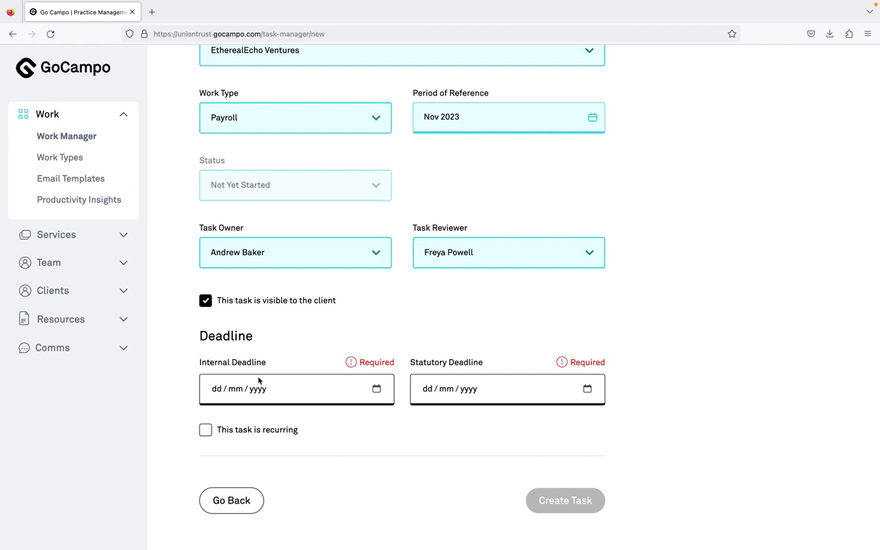
scroll(338, 390, "up", 2)
left_click(216, 460)
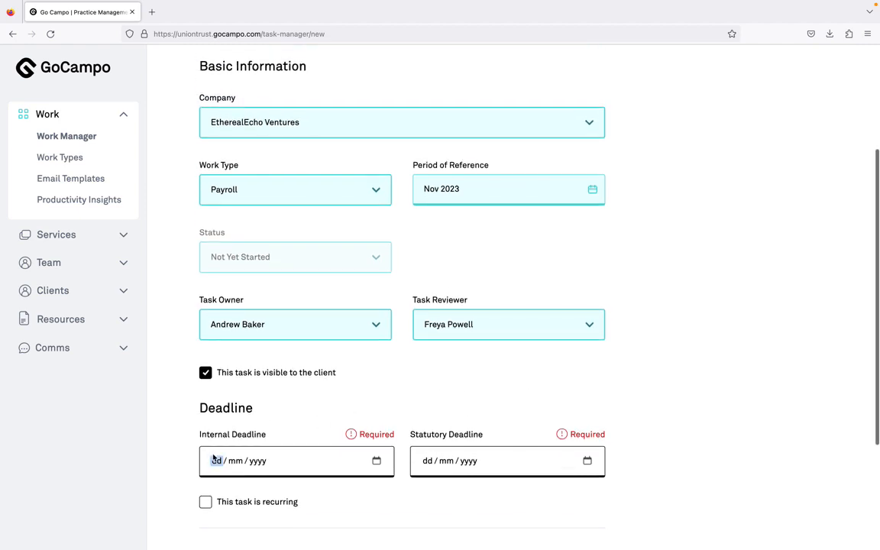
type("20 / 11 / ")
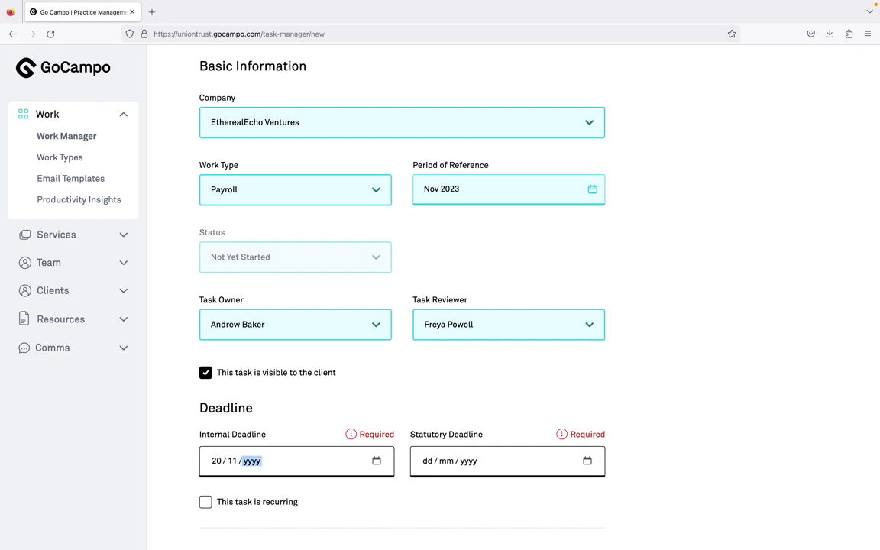
type("2023")
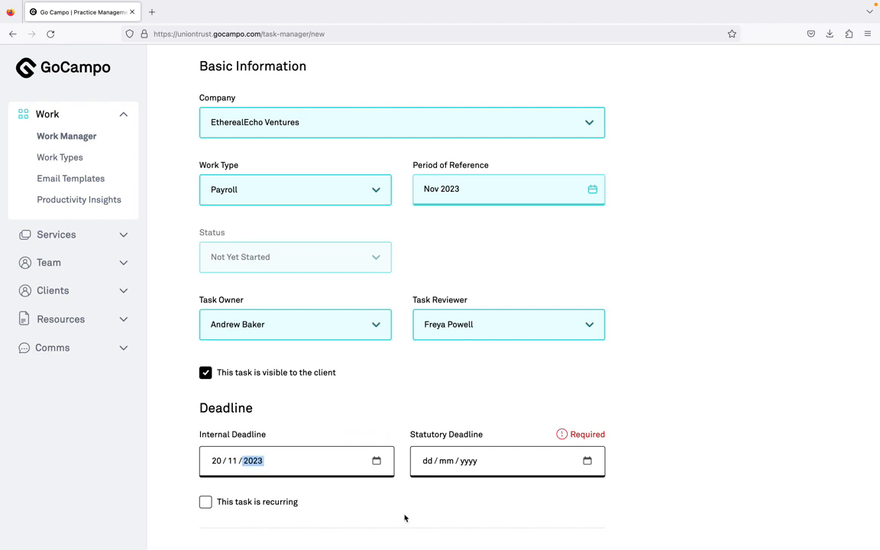
left_click(428, 462)
type("30112023")
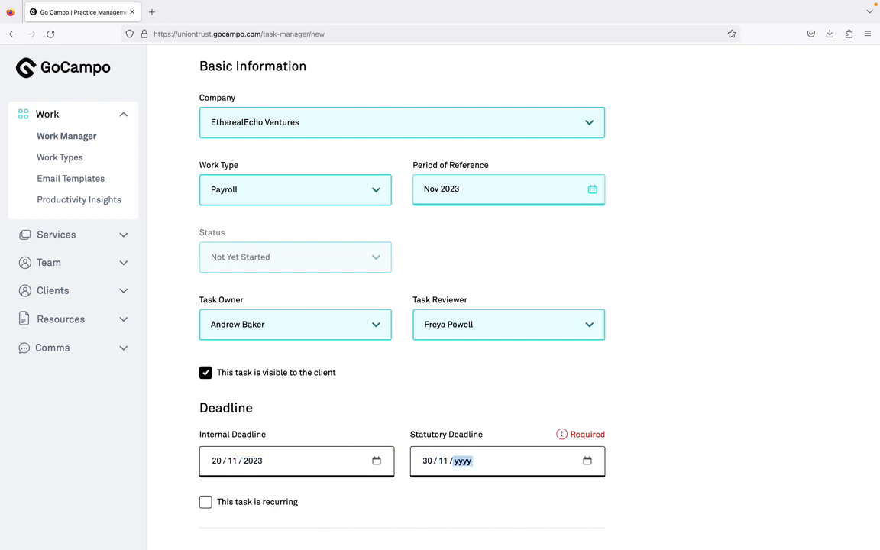
Make the payroll task recurring with a Monthly frequency.
scroll(417, 523, "down", 2)
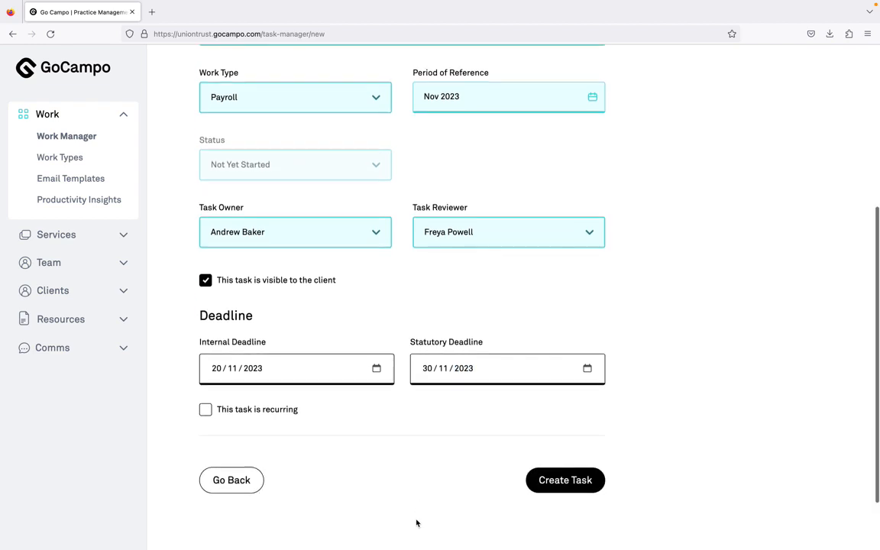
left_click(206, 410)
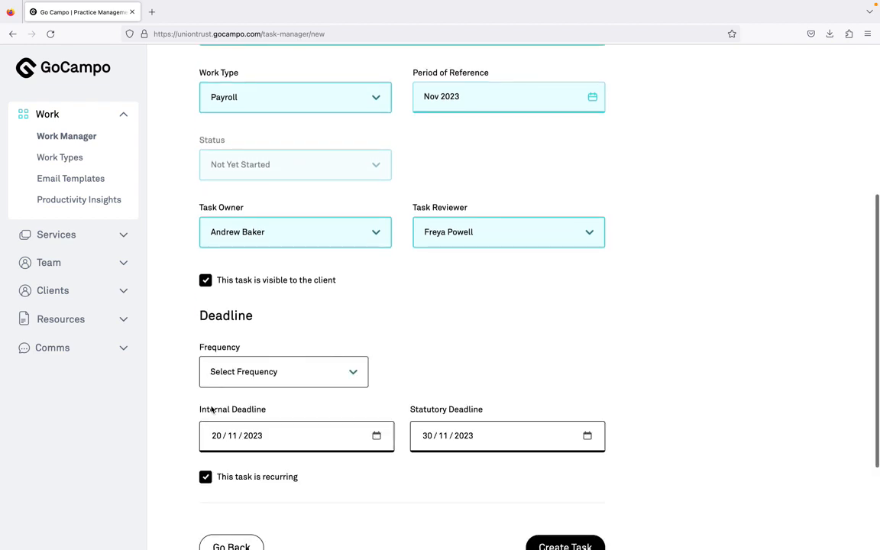
scroll(213, 408, "down", 3)
left_click(241, 230)
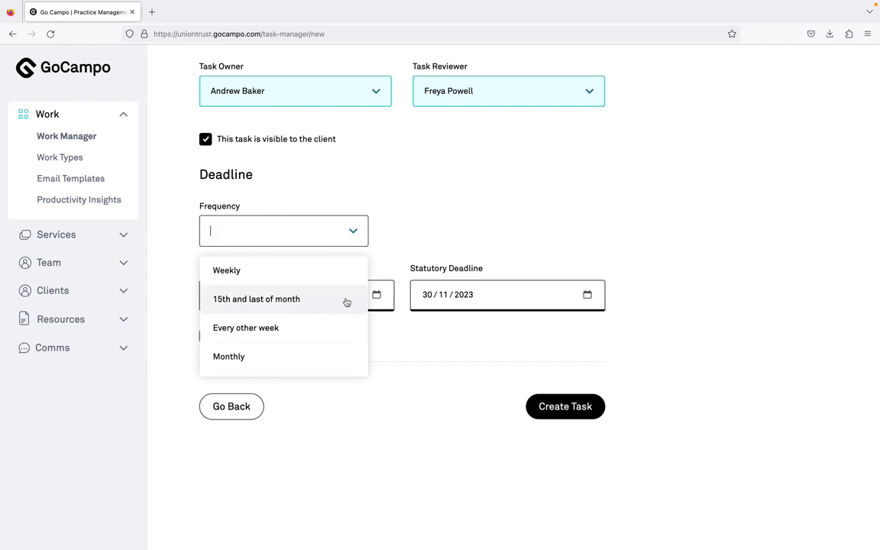
scroll(351, 328, "down", 2)
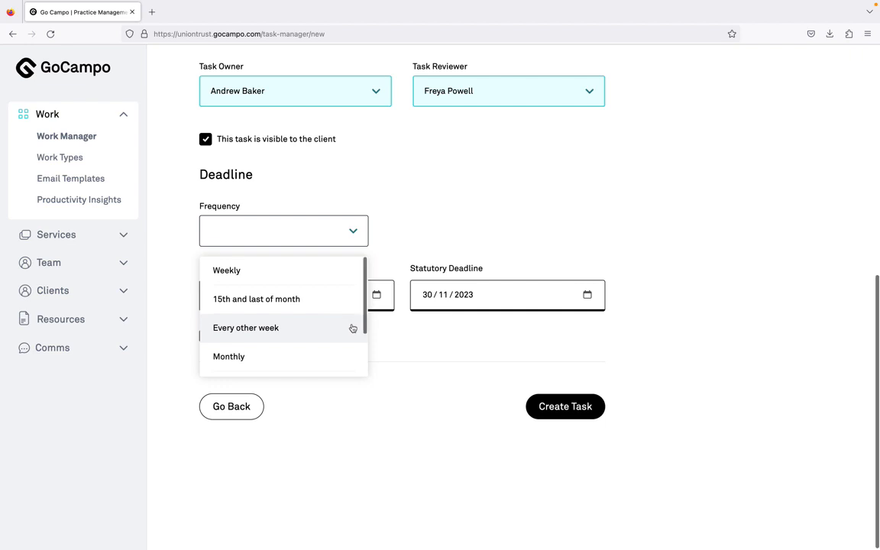
scroll(354, 342, "down", 2)
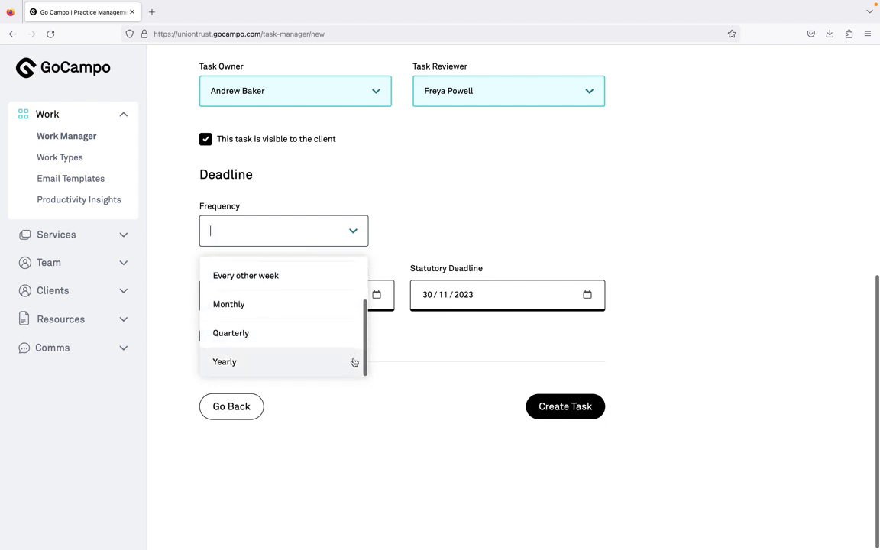
left_click(332, 306)
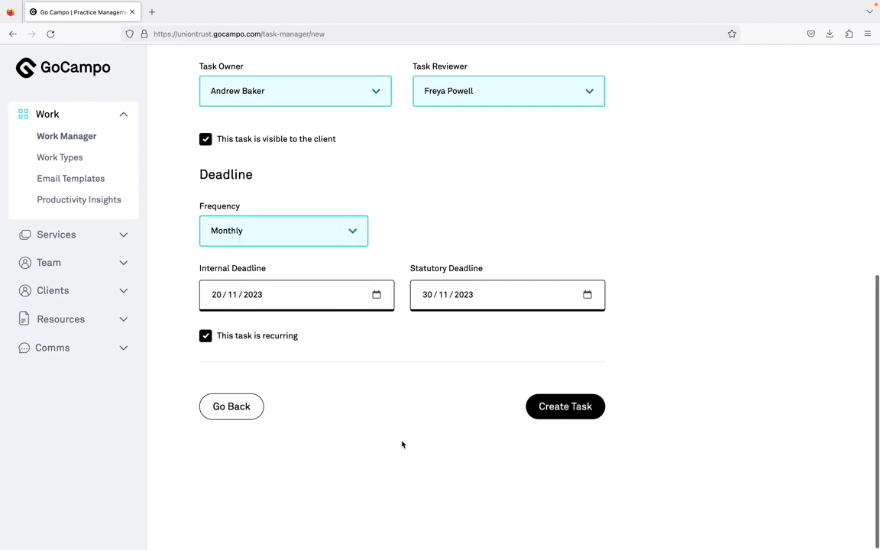
Check the completed task details and create the recurring payroll task.
scroll(402, 443, "up", 5)
scroll(401, 444, "down", 2)
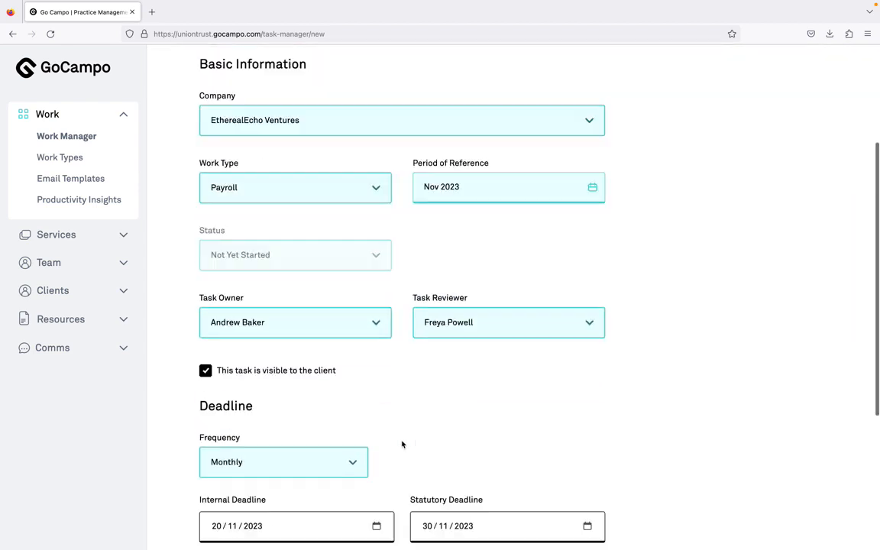
scroll(402, 444, "down", 3)
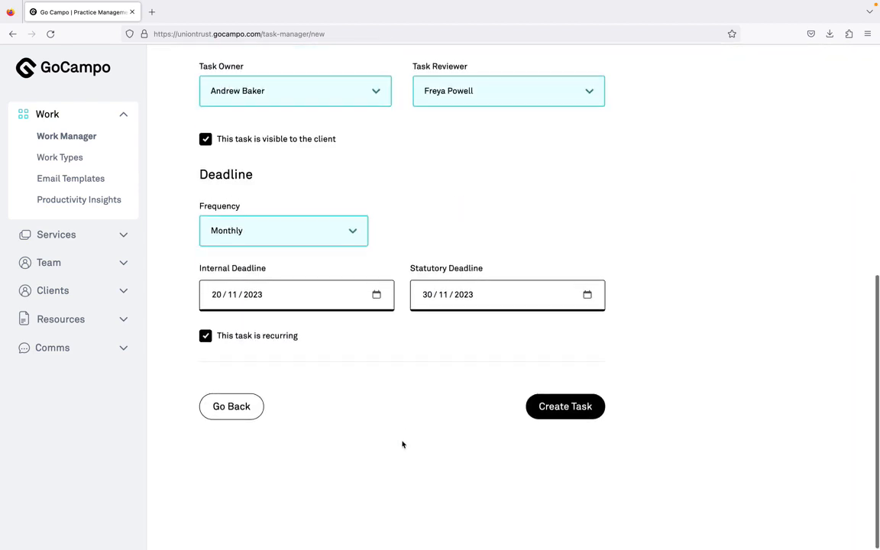
left_click(565, 407)
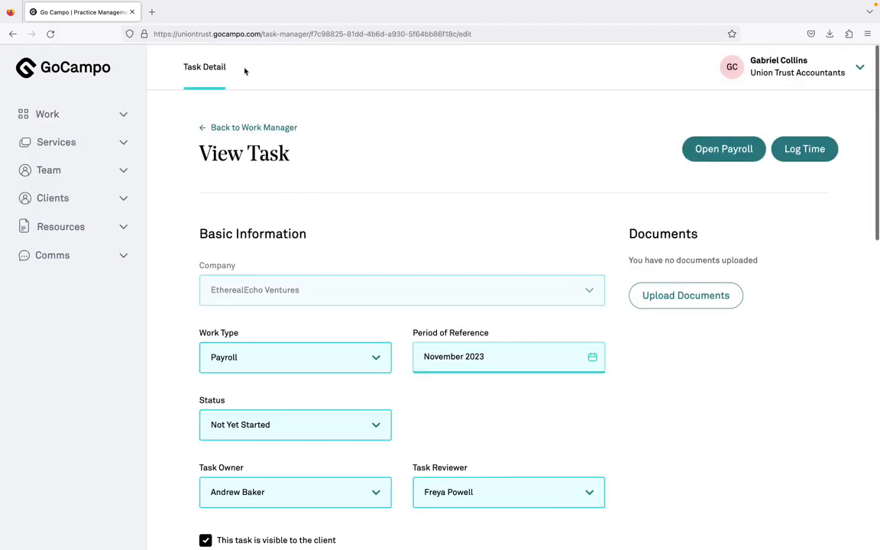
Return to the Work Manager and review the deadlines and reference periods of the recurring payroll tasks.
left_click(264, 128)
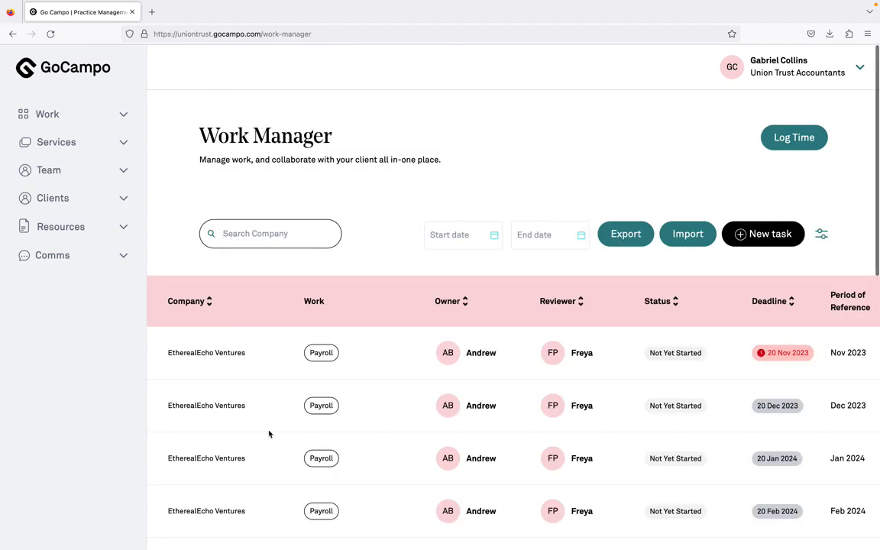
scroll(269, 434, "down", 10)
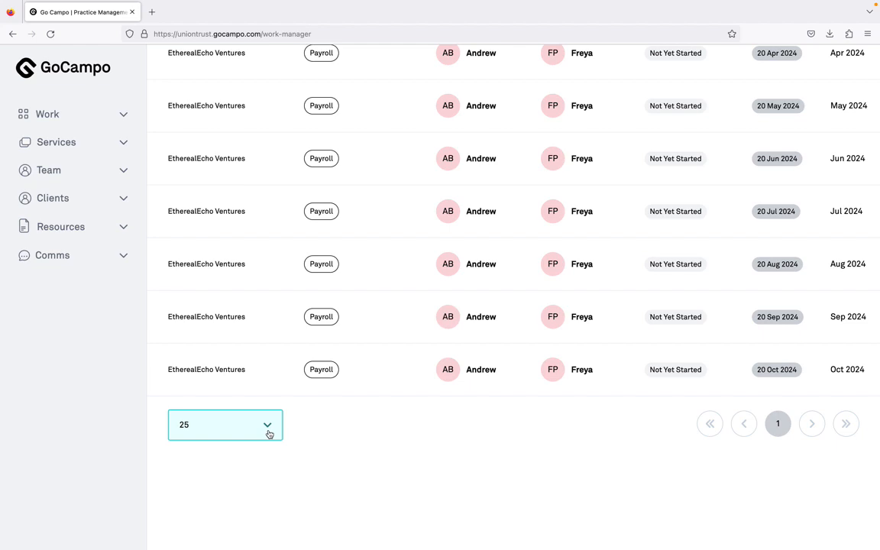
scroll(524, 351, "up", 10)
scroll(852, 359, "down", 1)
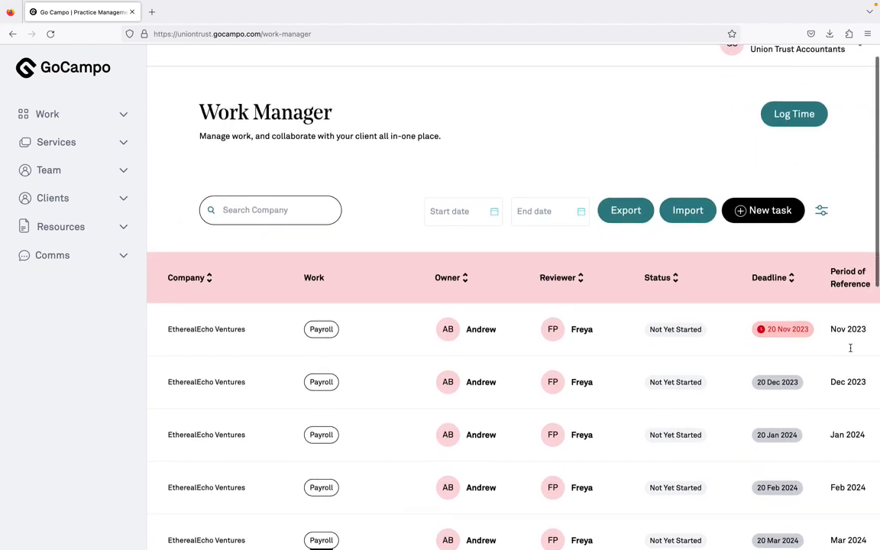
scroll(850, 348, "down", 7)
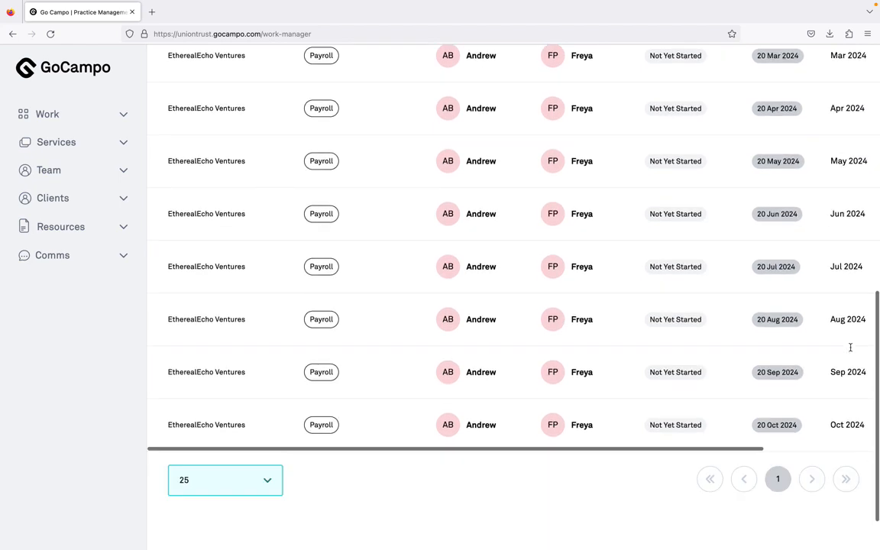
scroll(850, 350, "up", 10)
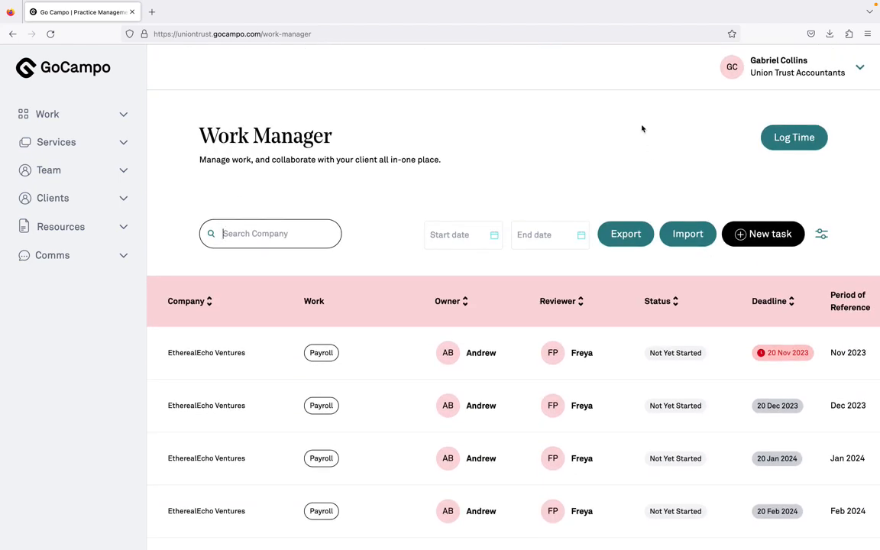
Open the task import page and download the blank bulk upload tasks template.
left_click(684, 234)
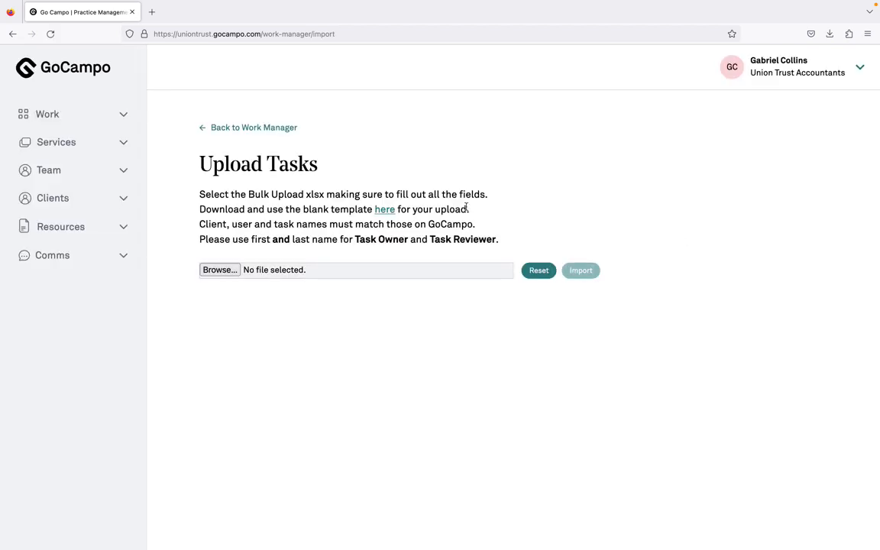
left_click(383, 210)
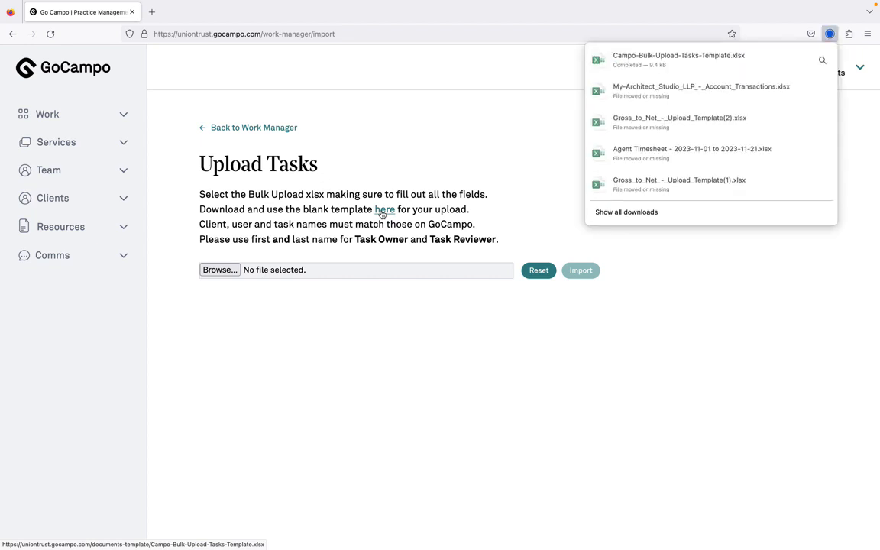
left_click(483, 504)
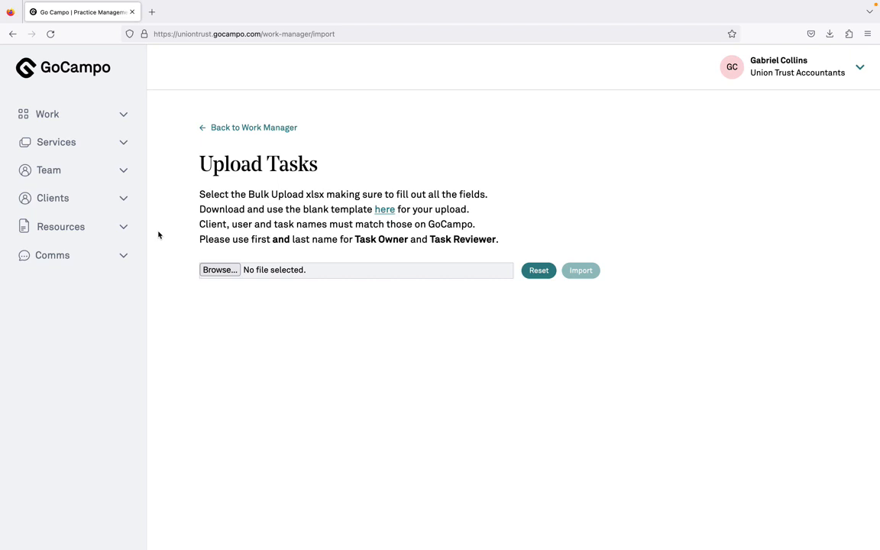
Switch to the Downloads folder and open the workbook Union Trust - Bulk Upload - Tasks.xlsx in Excel.
key("ctrl+Left")
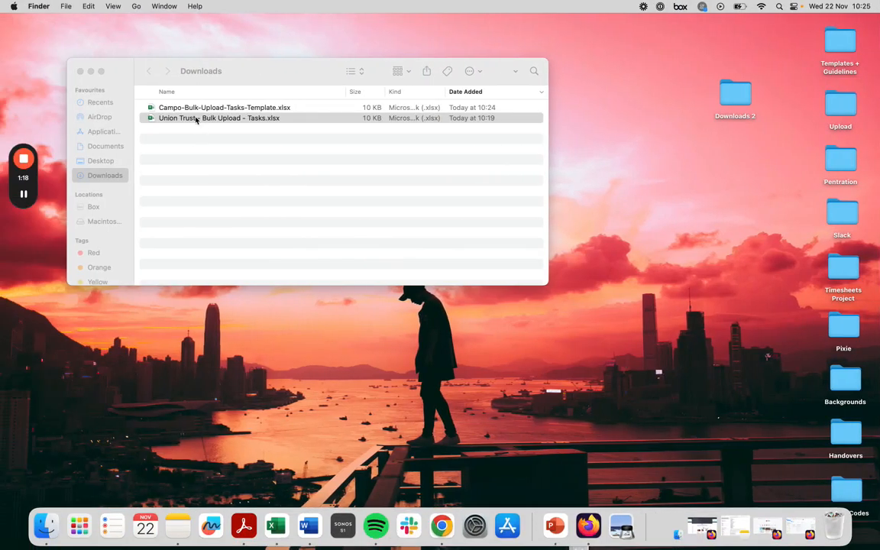
left_click(196, 119)
double_click(197, 118)
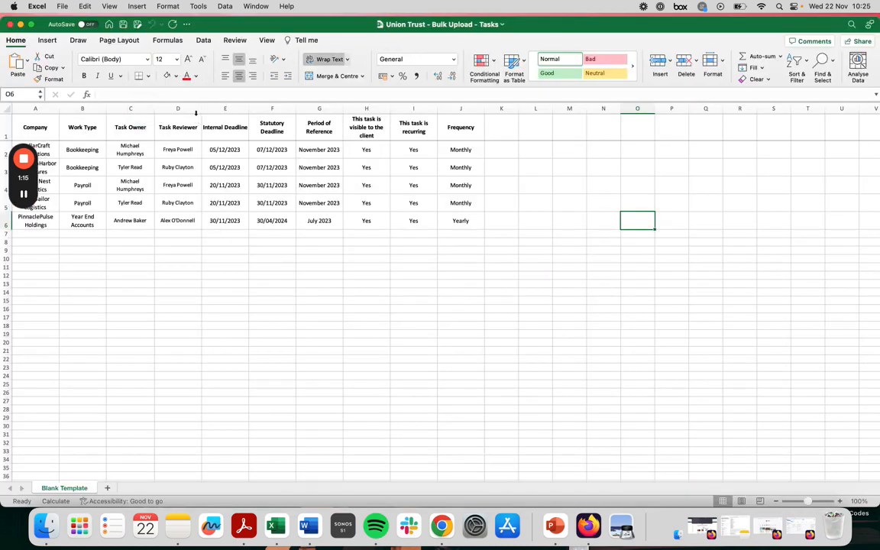
left_click_drag(20, 186, 3, 403)
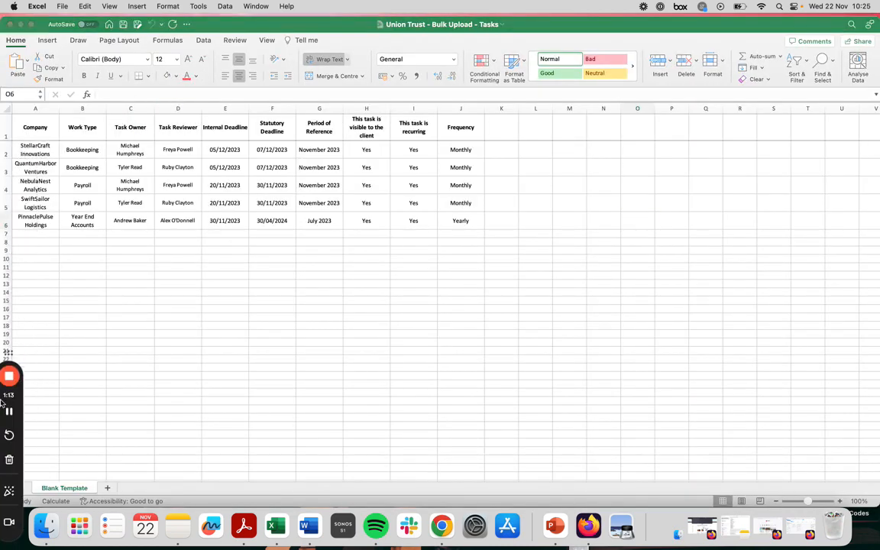
Examine the first task row's company, work type, owner, reviewer and deadlines, and the Period of Reference values of all tasks.
left_click(35, 135)
left_click(35, 135)
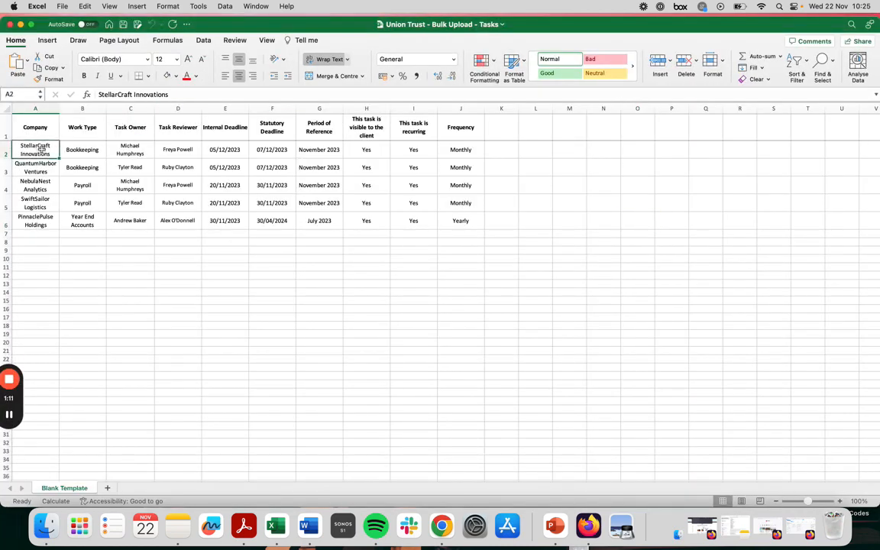
left_click(83, 145)
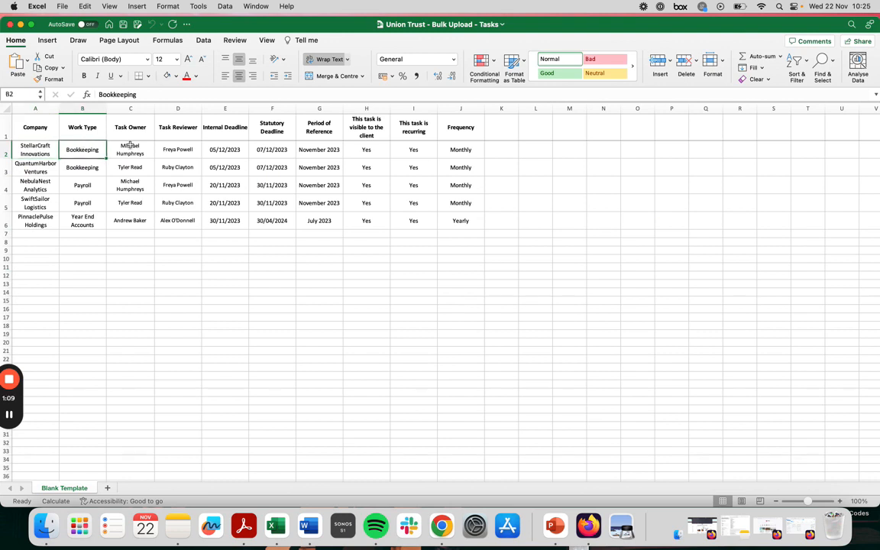
left_click(131, 146)
left_click(176, 146)
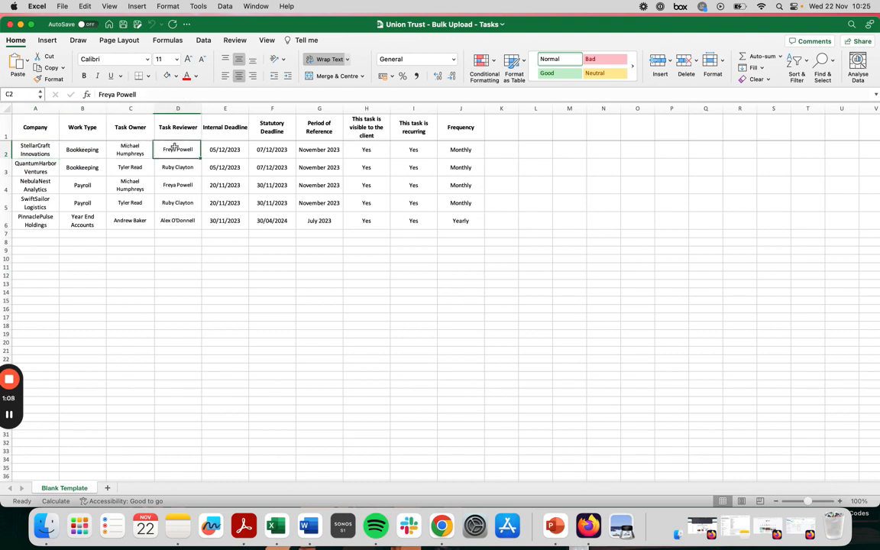
left_click(229, 149)
left_click(264, 147)
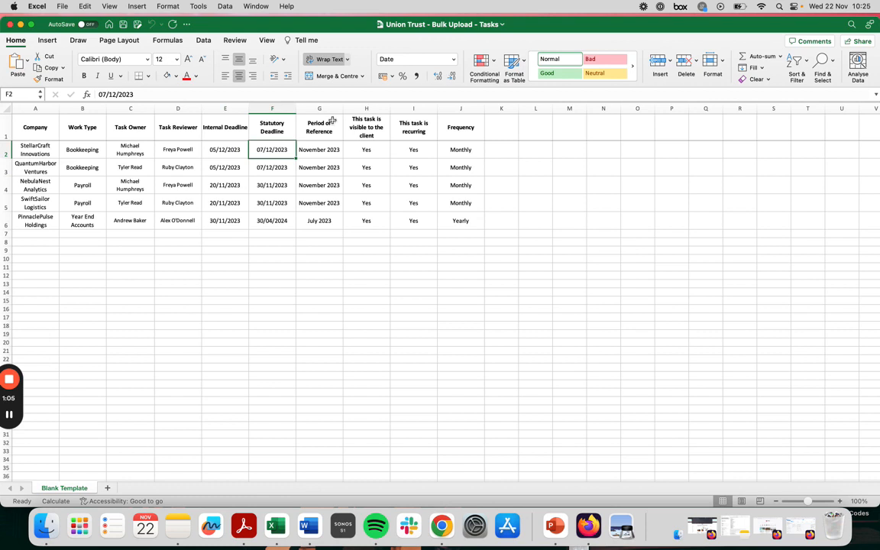
left_click(331, 130)
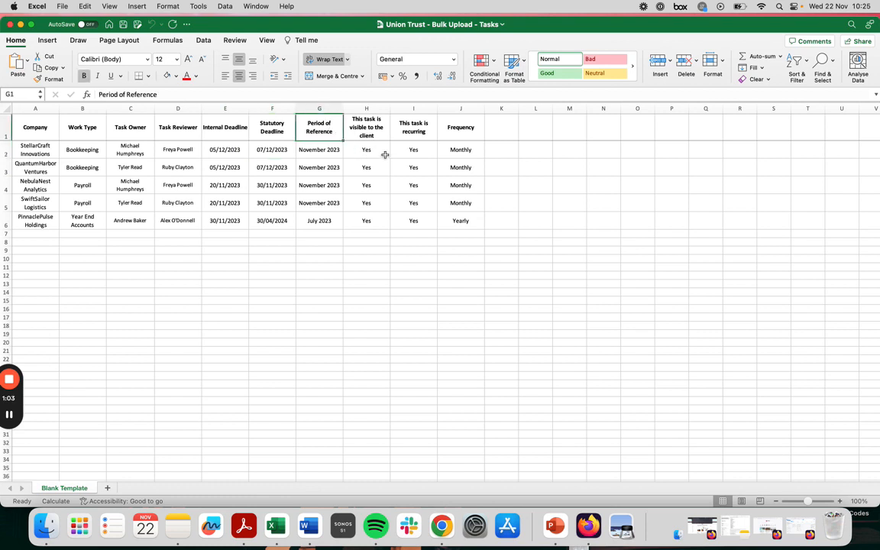
left_click_drag(309, 150, 309, 226)
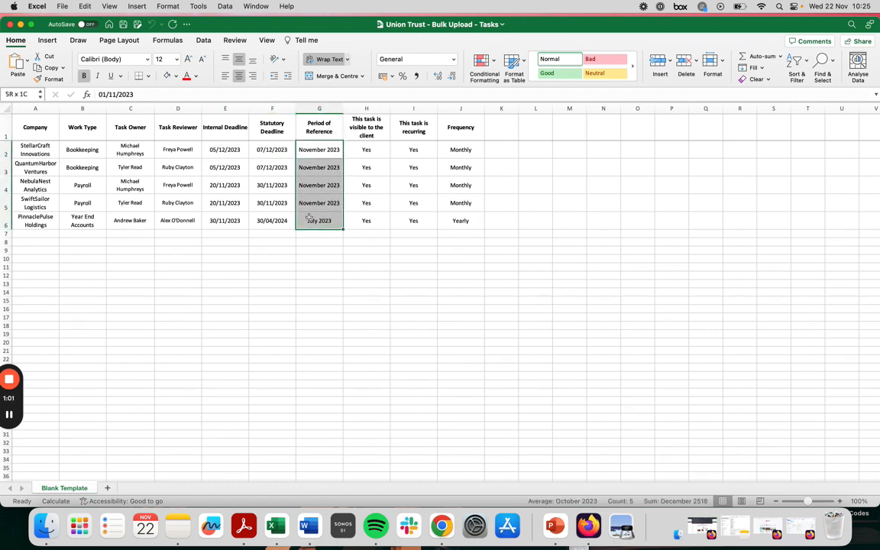
left_click(317, 283)
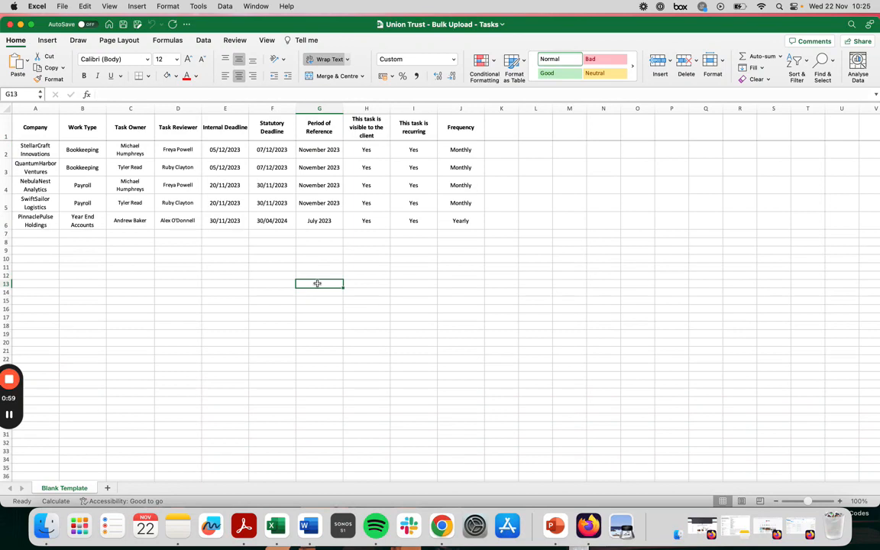
Check the Yes/No options for client visibility and recurrence on the StellarCraft Innovations task, and the Frequency column.
left_click(376, 149)
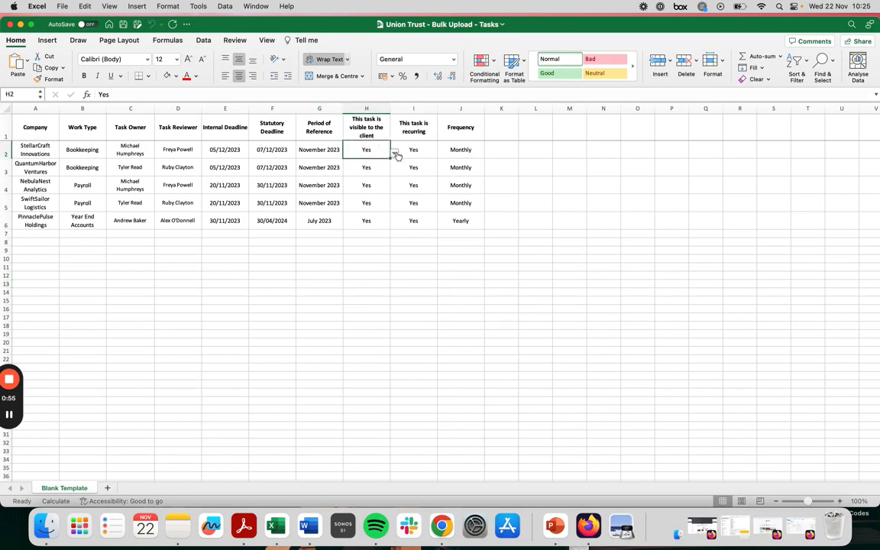
left_click(395, 154)
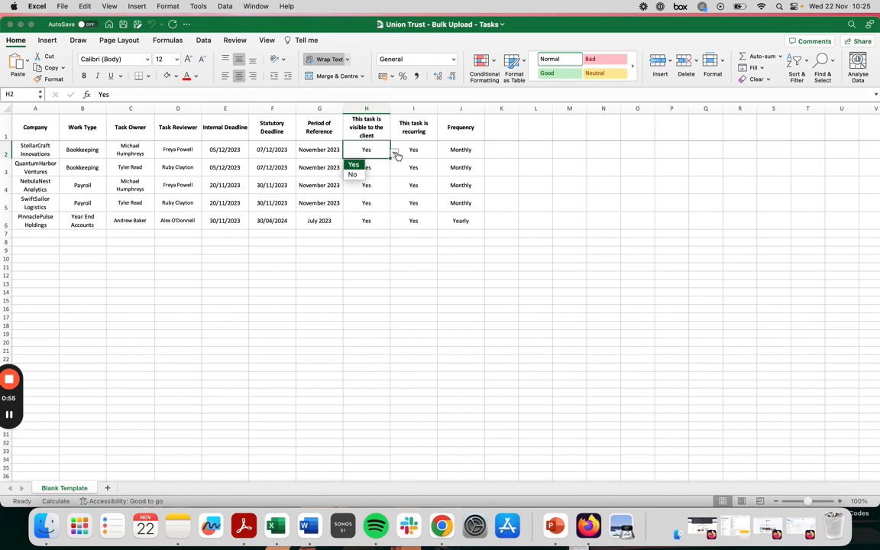
left_click(352, 164)
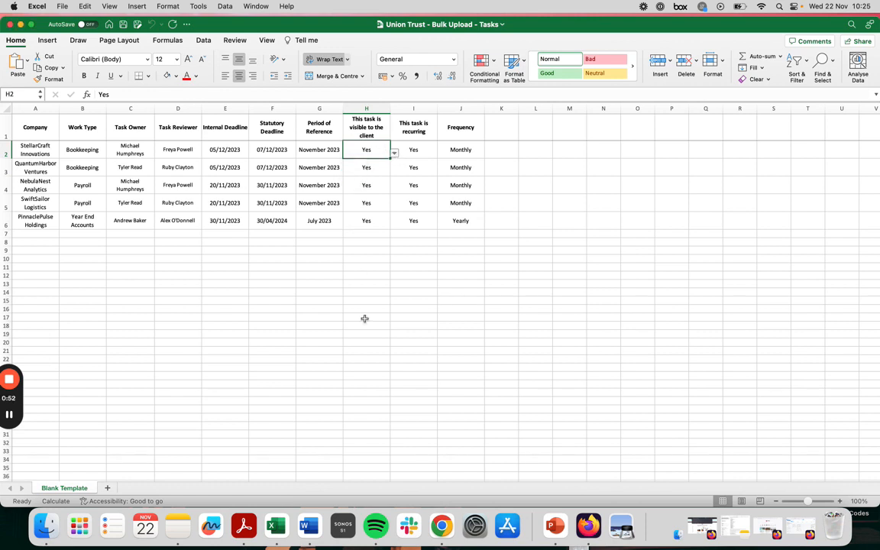
left_click(430, 157)
left_click(440, 153)
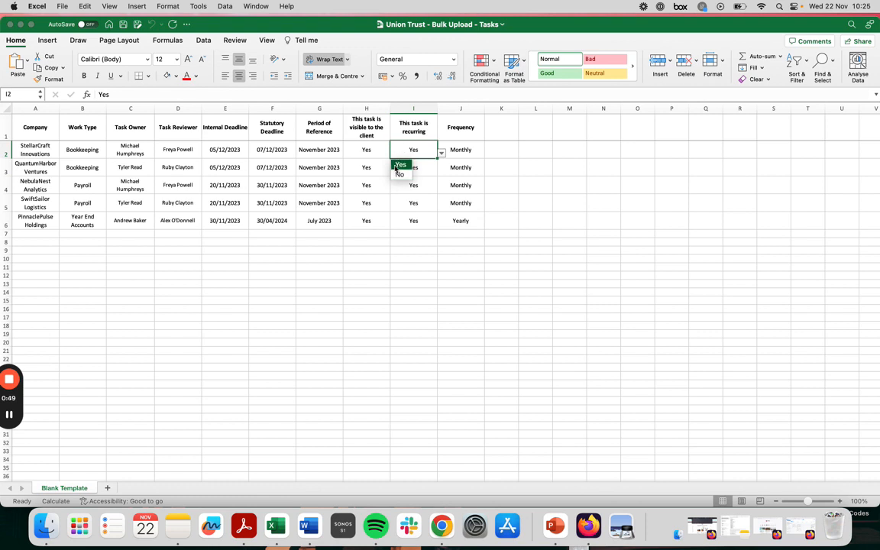
left_click(393, 249)
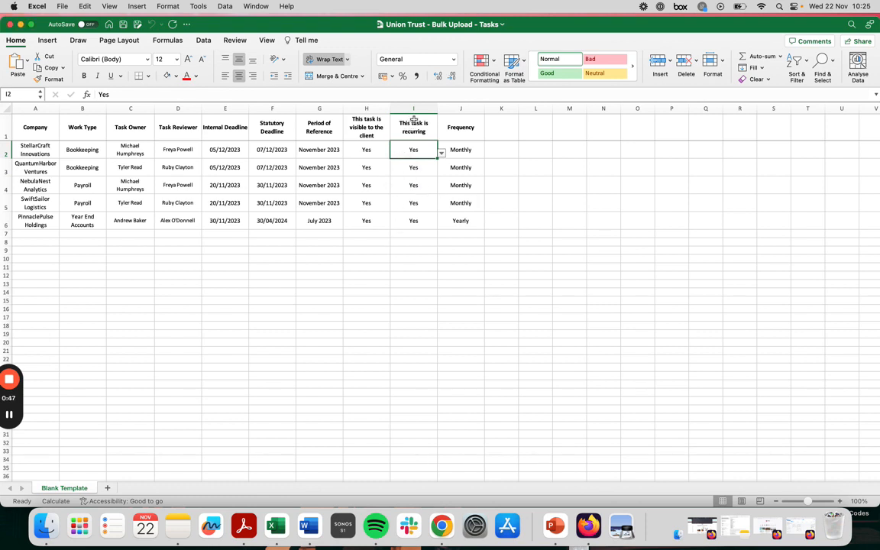
left_click(495, 125)
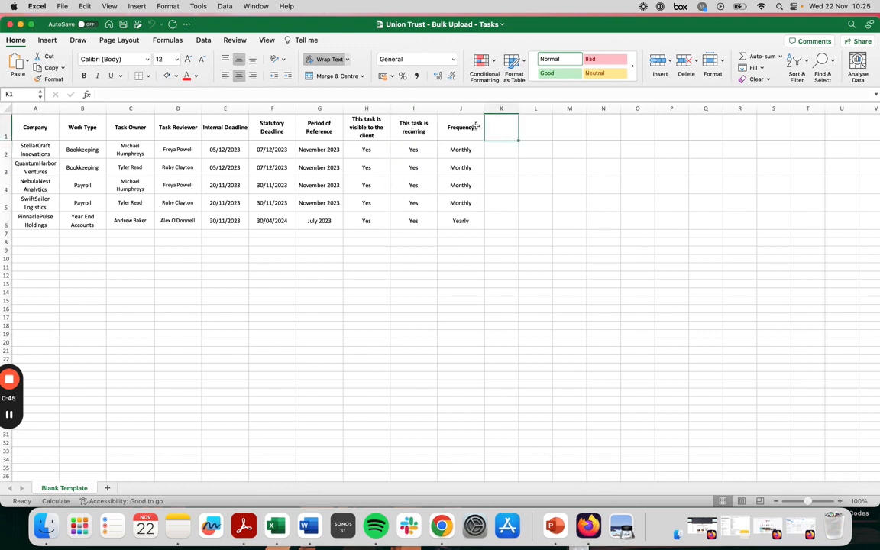
left_click(475, 126)
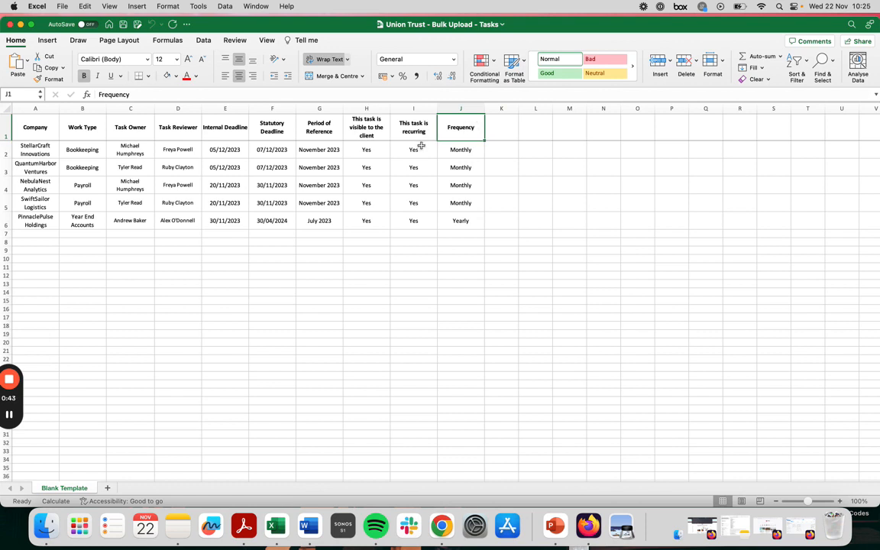
Set the StellarCraft Innovations task's recurring value to No and restore it to Yes.
left_click(397, 149)
left_click(440, 154)
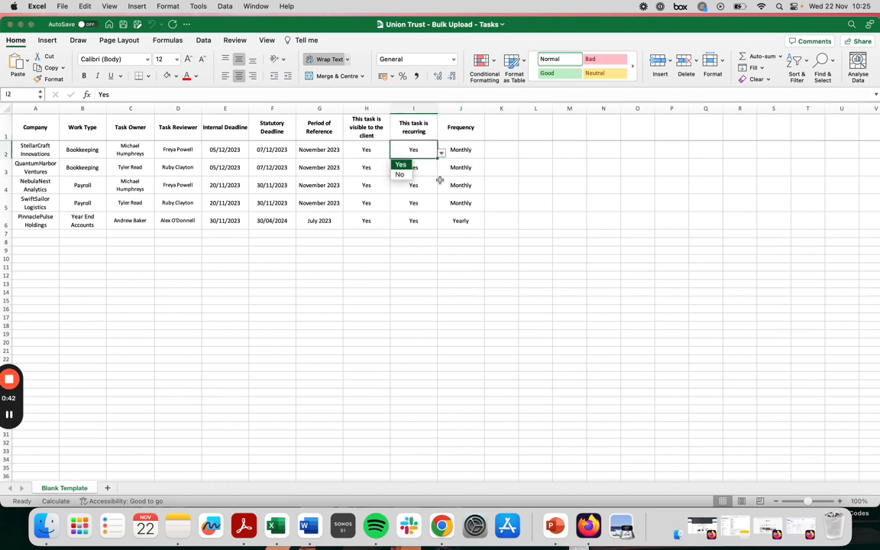
left_click(400, 175)
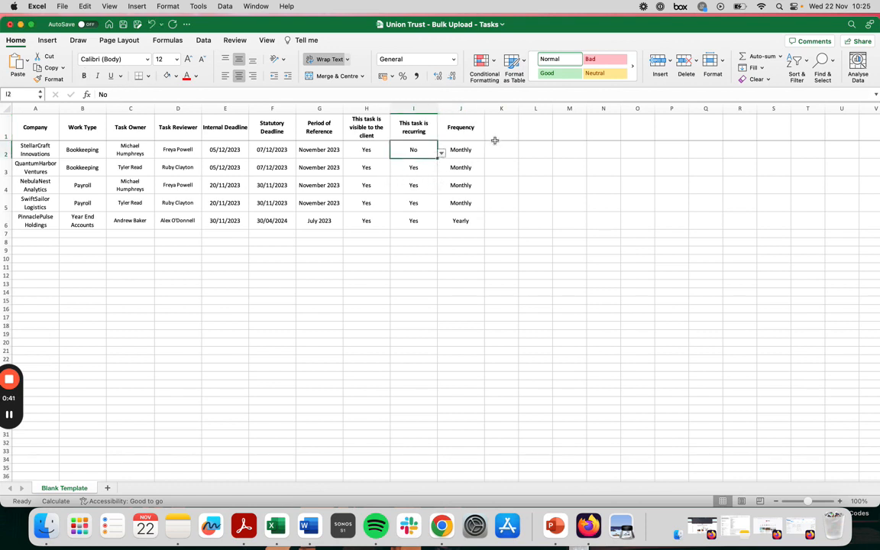
left_click(441, 154)
left_click(403, 168)
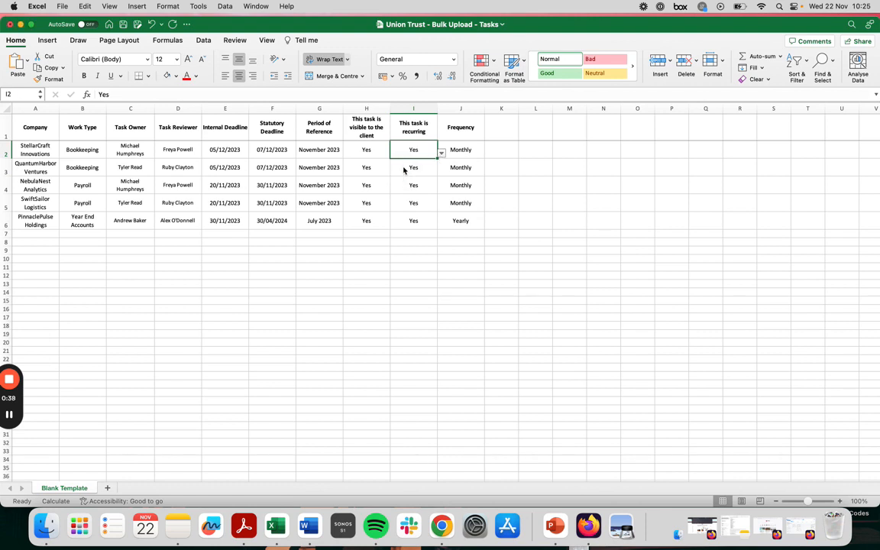
left_click(421, 287)
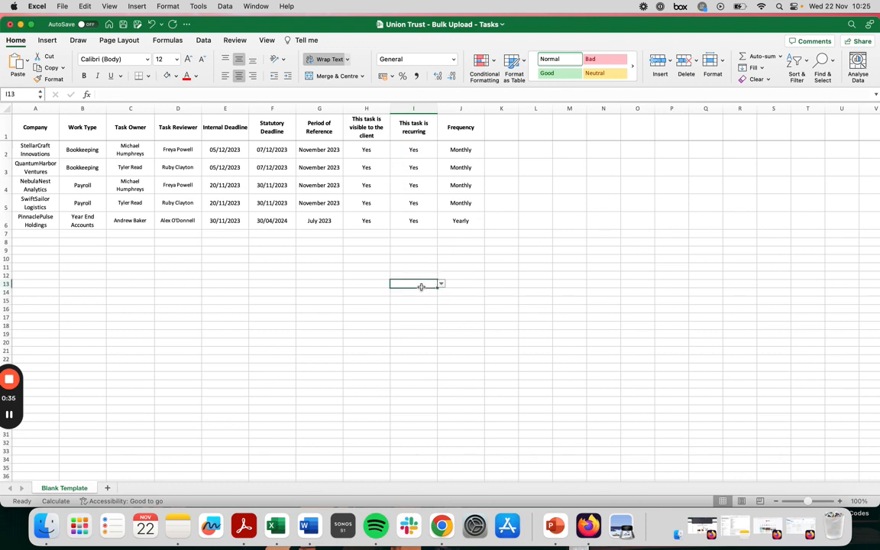
Close the workbook without saving and return to the Upload Tasks page in Firefox, windowed so the Downloads folder is reachable.
left_click(10, 24)
left_click(458, 310)
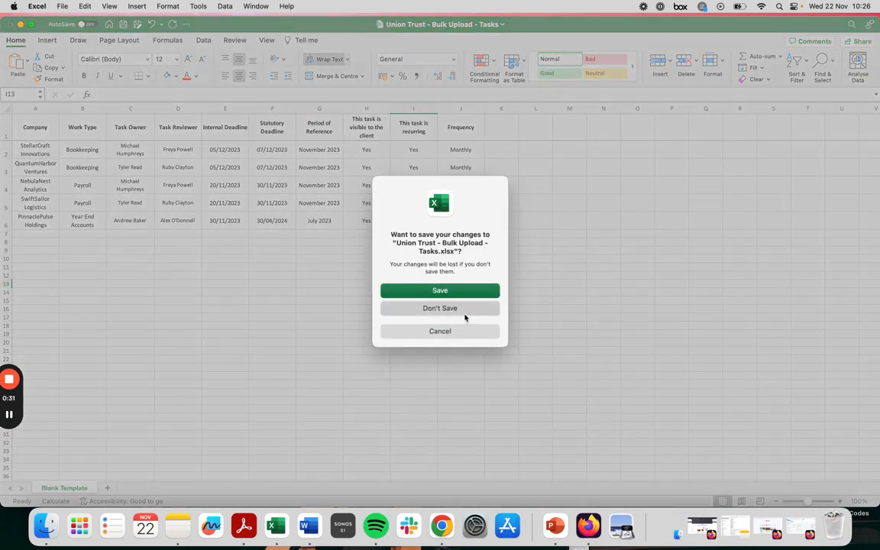
key("ctrl+Right")
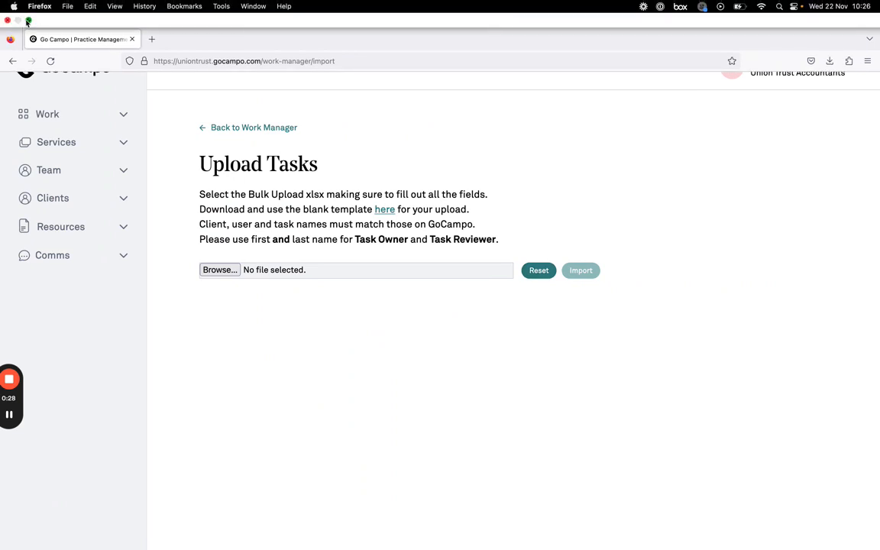
left_click(28, 21)
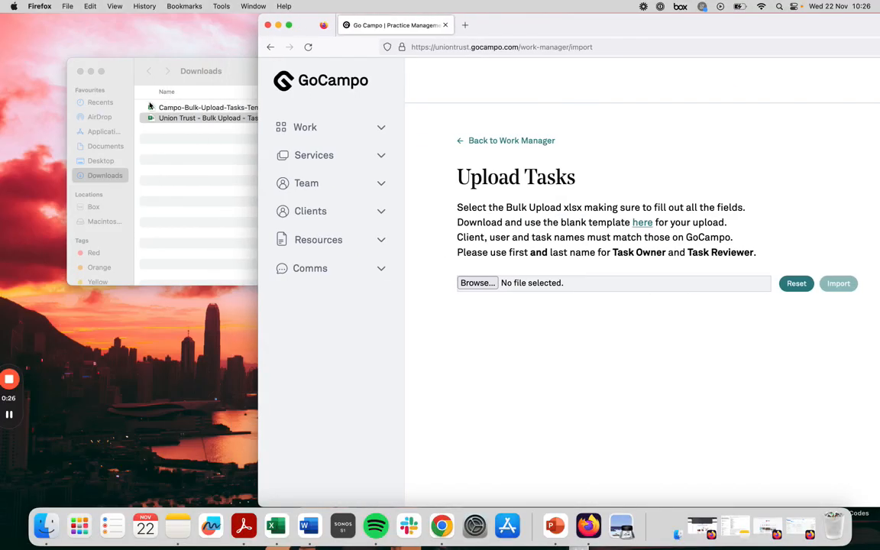
Add Union Trust - Bulk Upload - Tasks.xlsx as the upload file and reset the file selection.
left_click_drag(155, 120, 462, 284)
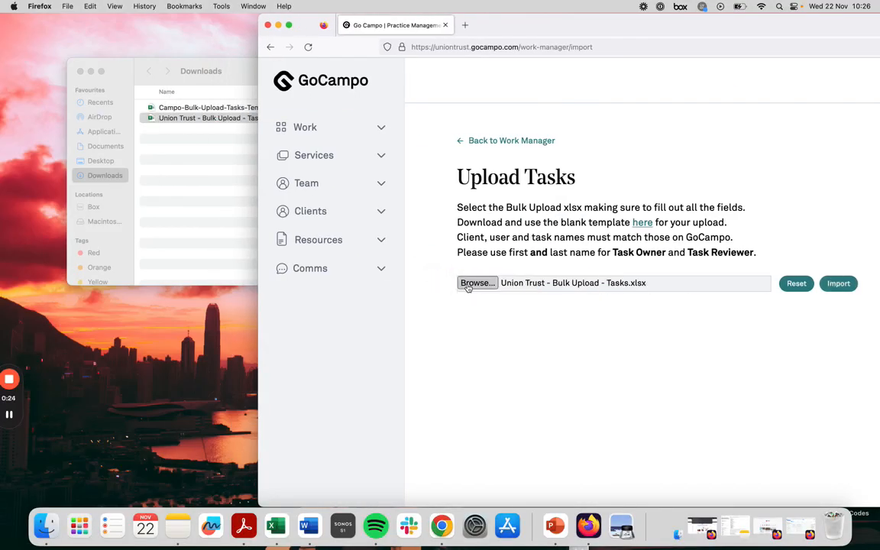
left_click(796, 284)
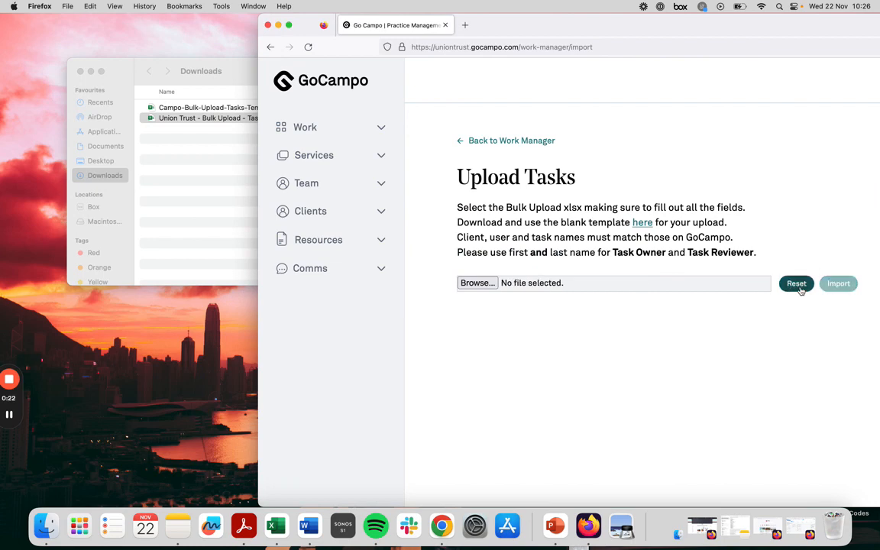
Add Union Trust - Bulk Upload - Tasks.xlsx from the Downloads folder and import its tasks with the browser in full screen.
left_click_drag(183, 118, 482, 284)
left_click(837, 282)
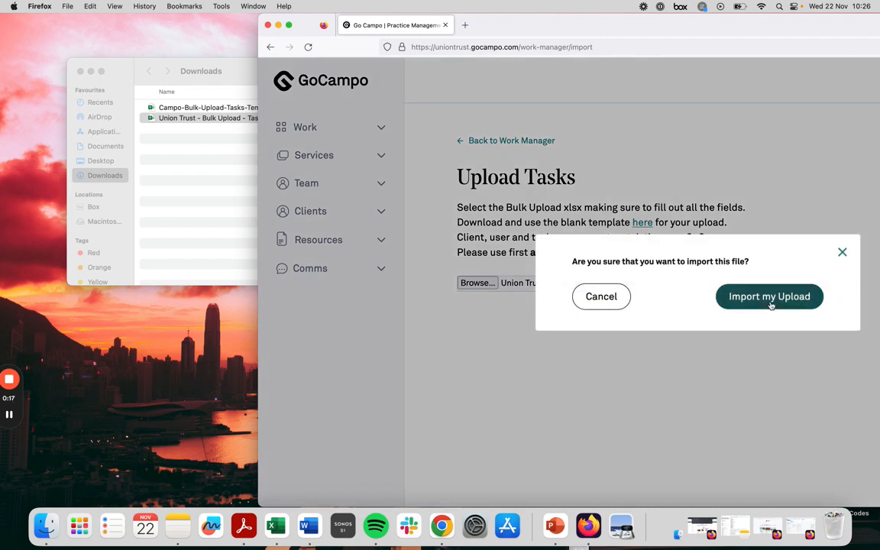
left_click(290, 26)
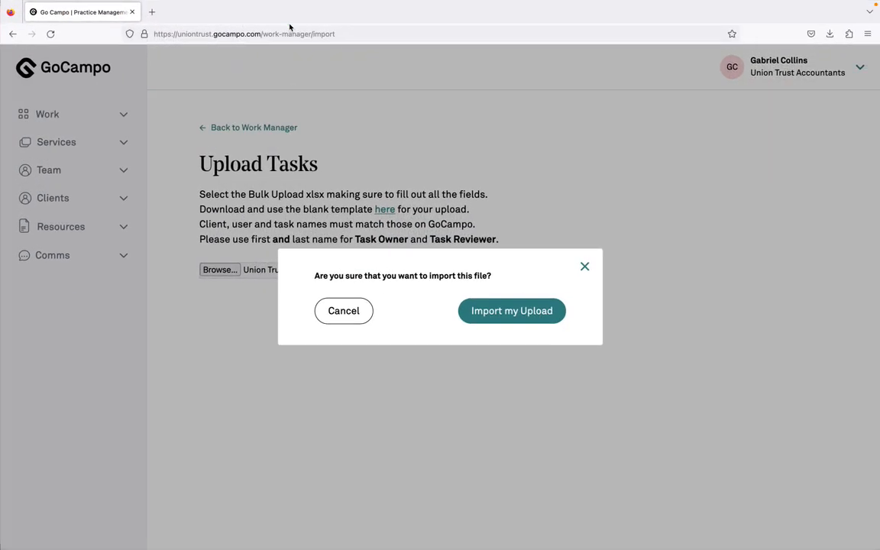
left_click(486, 309)
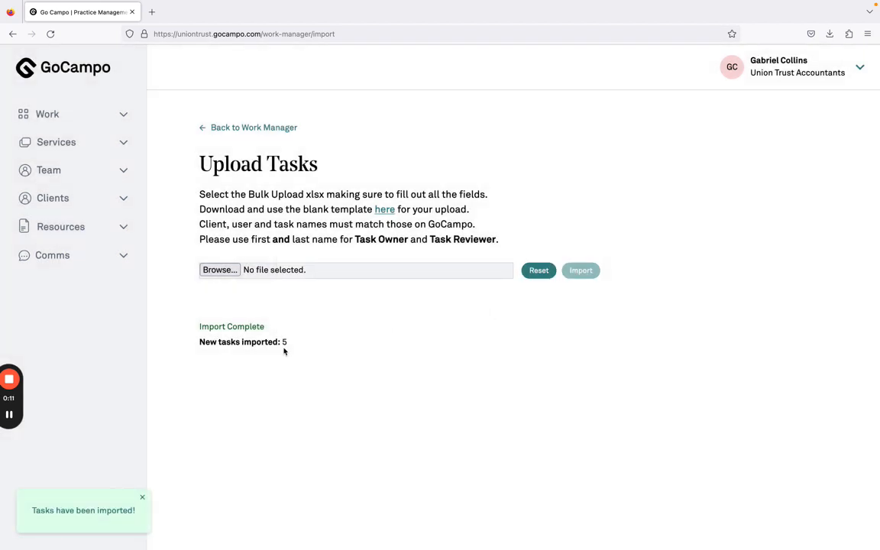
Check the import result and return to the Work Manager to review the imported client tasks.
triple_click(264, 344)
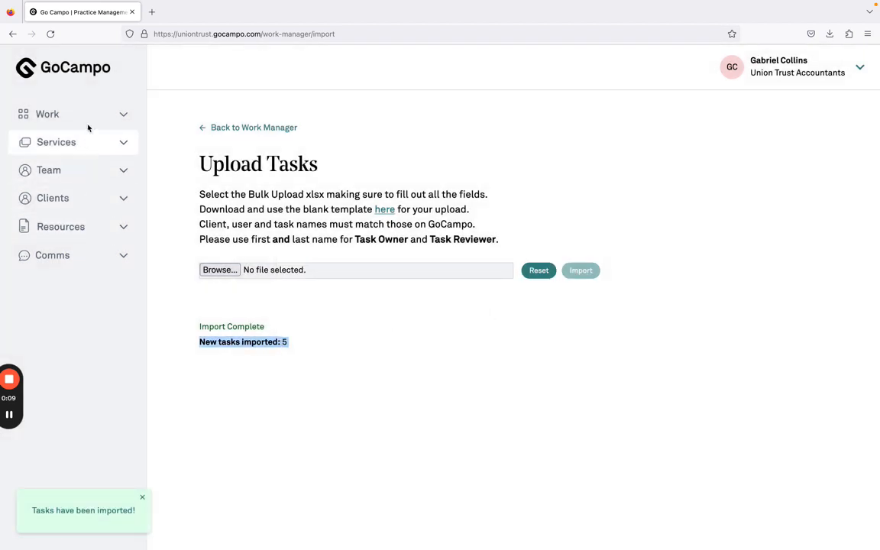
left_click(232, 128)
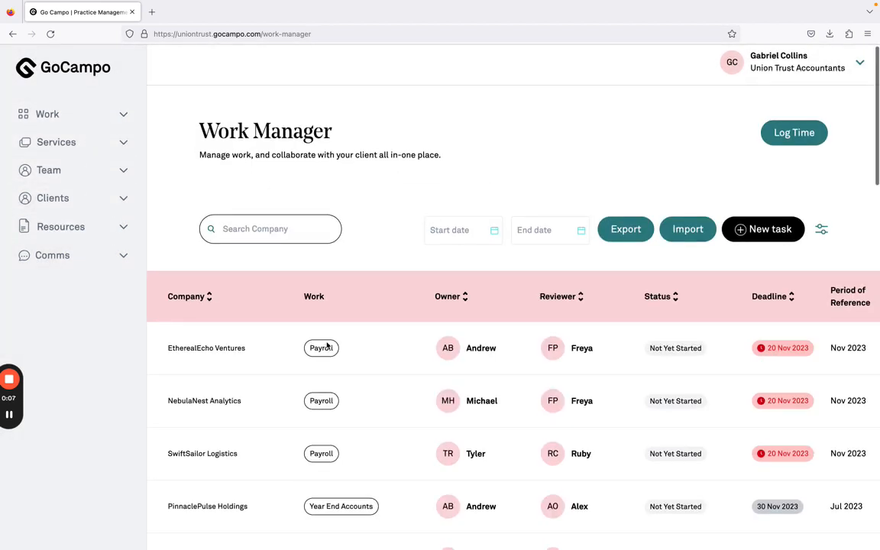
scroll(327, 346, "down", 10)
scroll(327, 346, "up", 10)
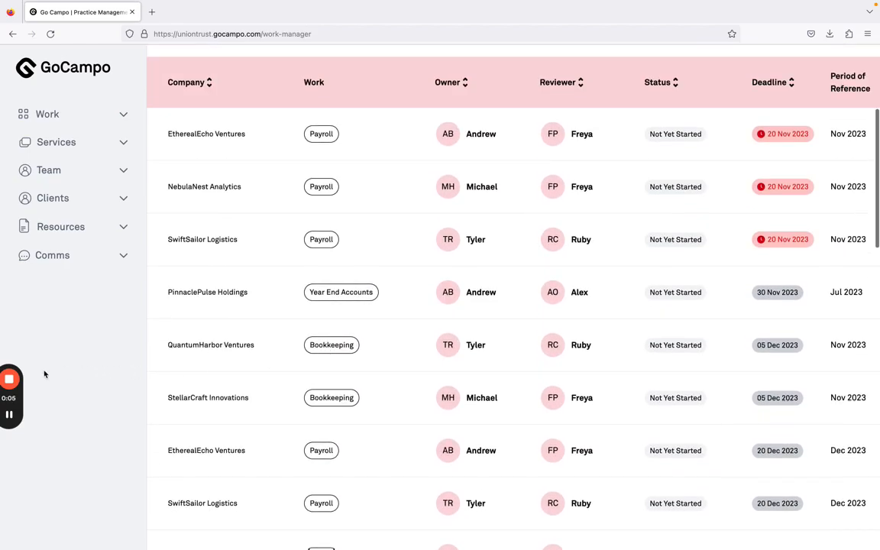